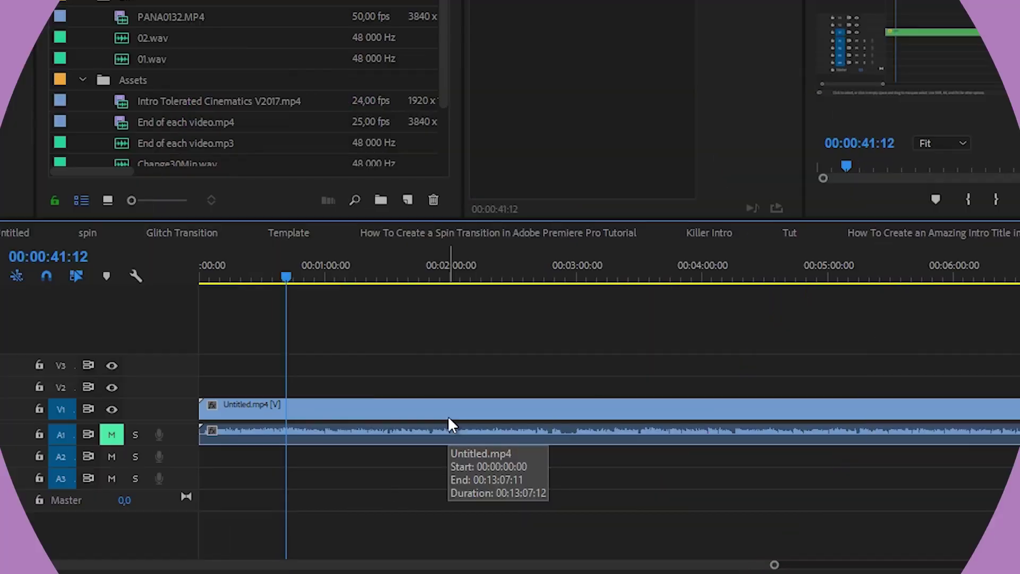
# Select the Untitled.mp4 clip and scrub the playhead to 00:01:38:08
pyautogui.click(419, 410)
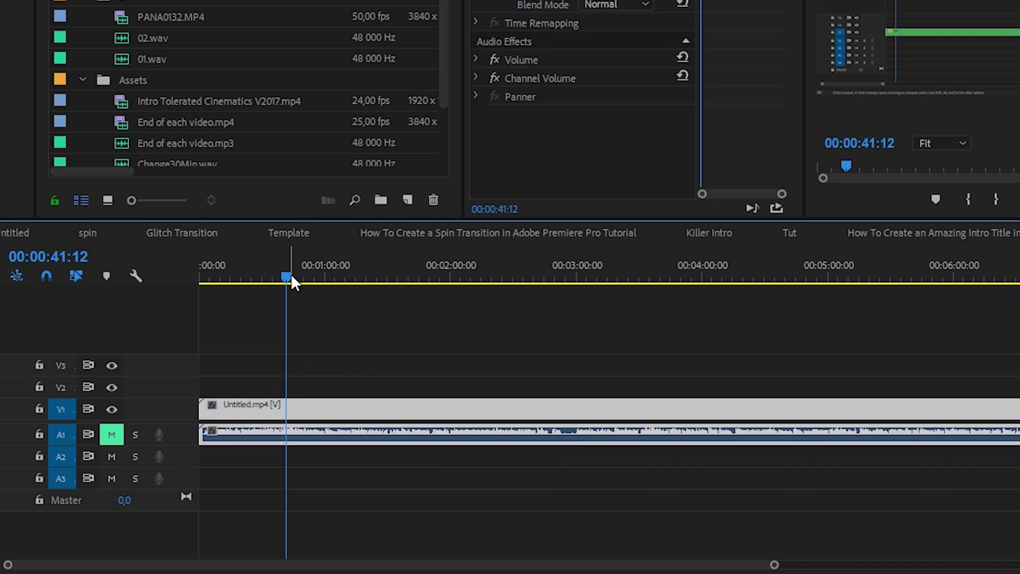
pyautogui.moveTo(292, 282); pyautogui.dragTo(408, 296)
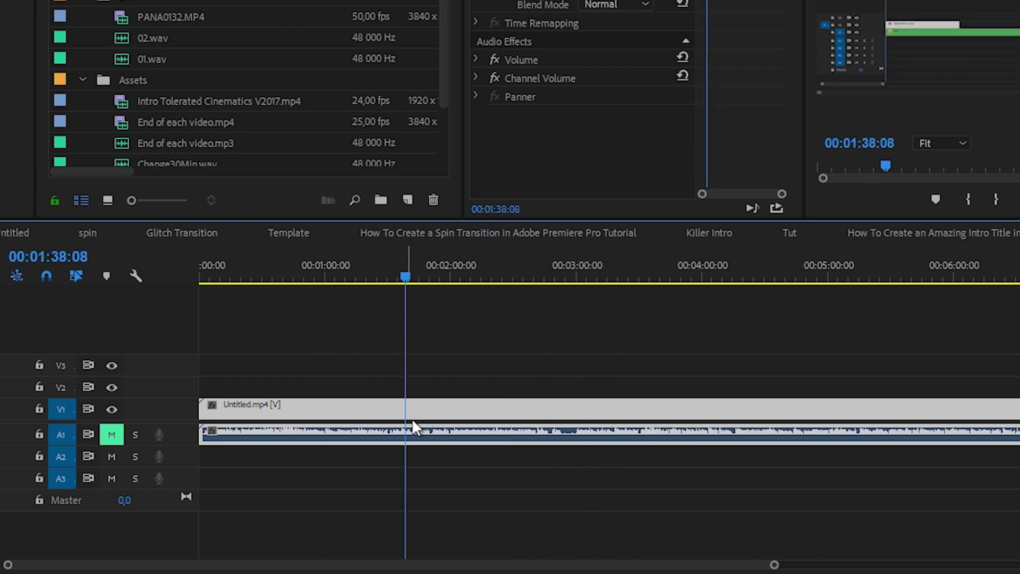
pyautogui.click(448, 383)
pyautogui.click(437, 416)
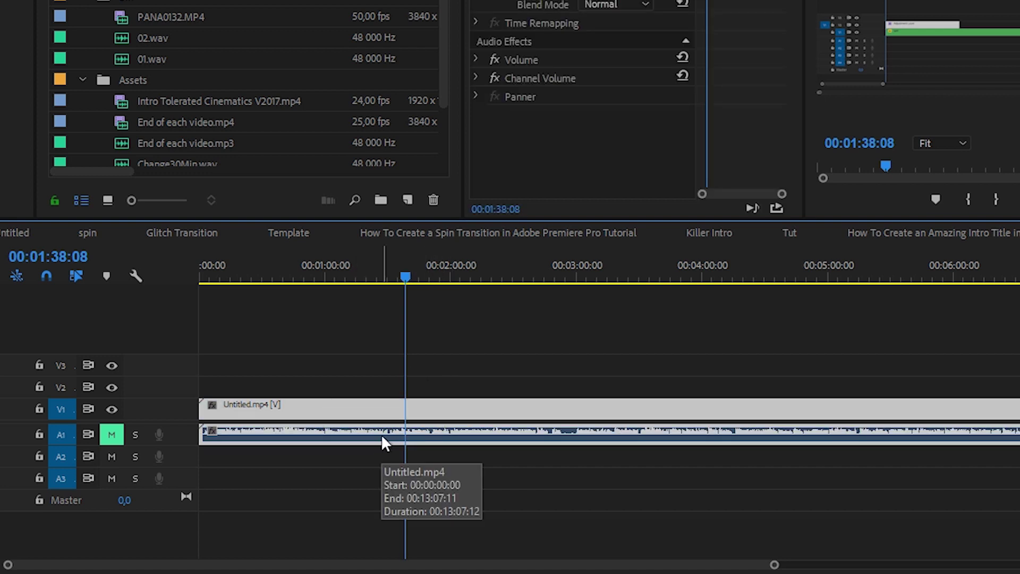
pyautogui.click(478, 421)
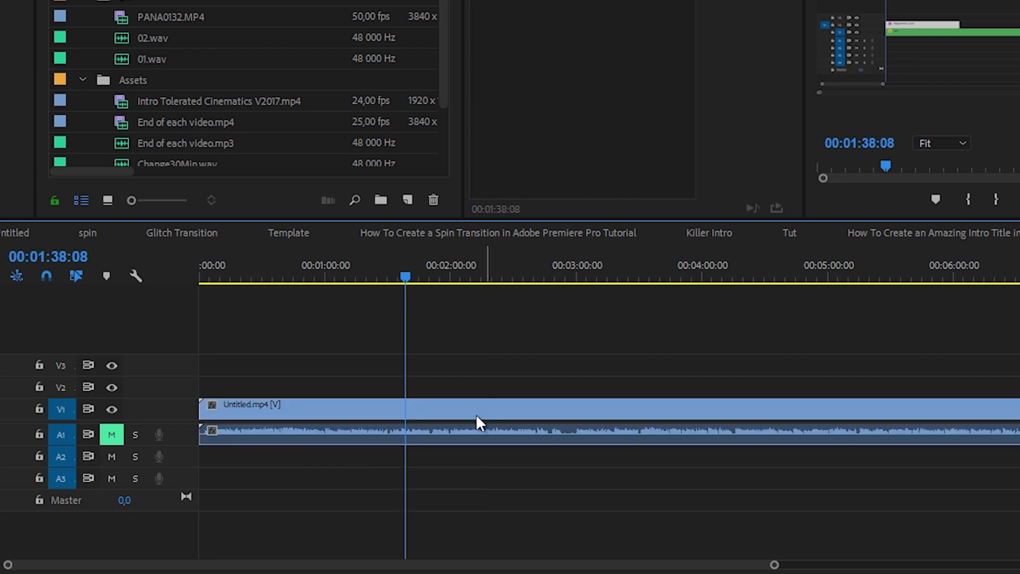
pyautogui.click(478, 432)
pyautogui.click(485, 387)
pyautogui.click(480, 427)
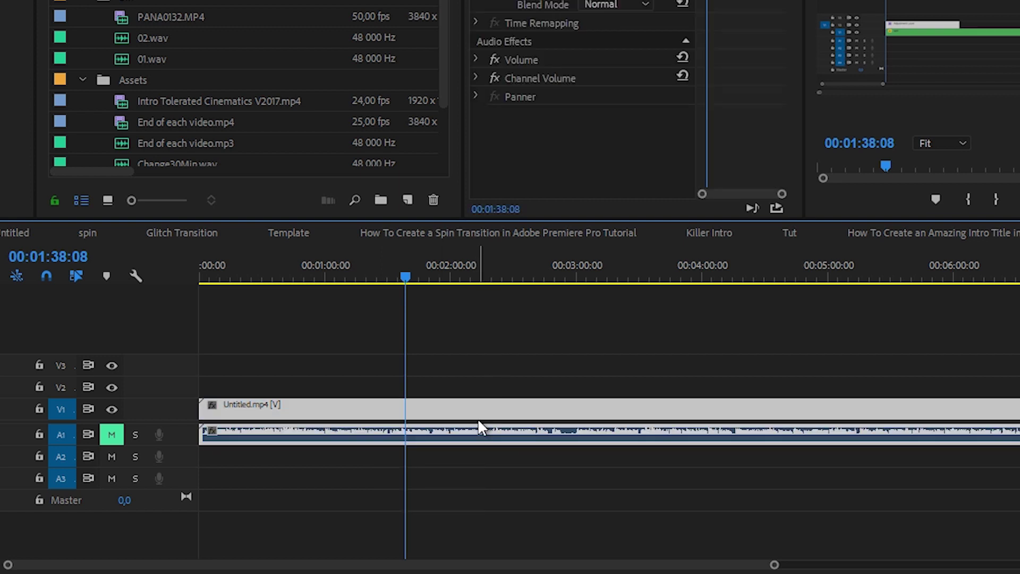
# Unlink the clip's video and audio, then delete the audio and undo the deletion
pyautogui.rightClick(481, 425)
pyautogui.click(563, 24)
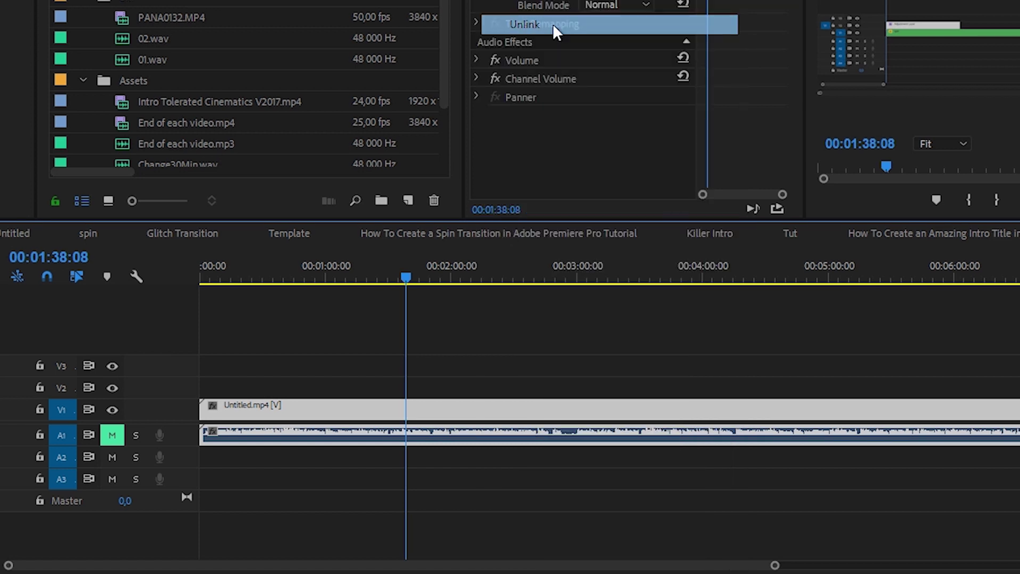
pyautogui.click(489, 412)
pyautogui.click(483, 444)
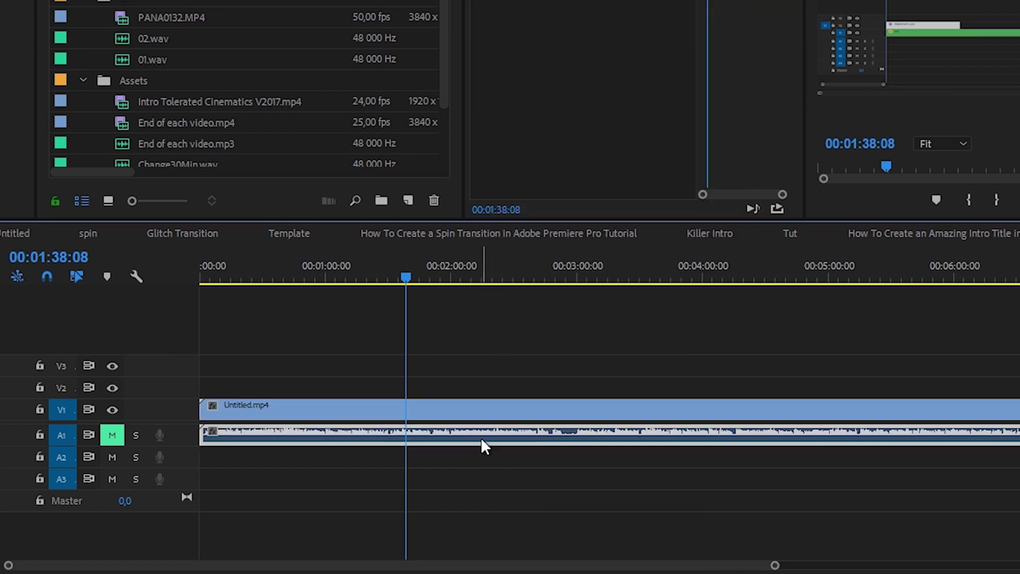
pyautogui.press('Delete')
pyautogui.hotkey('ctrl', 'z')
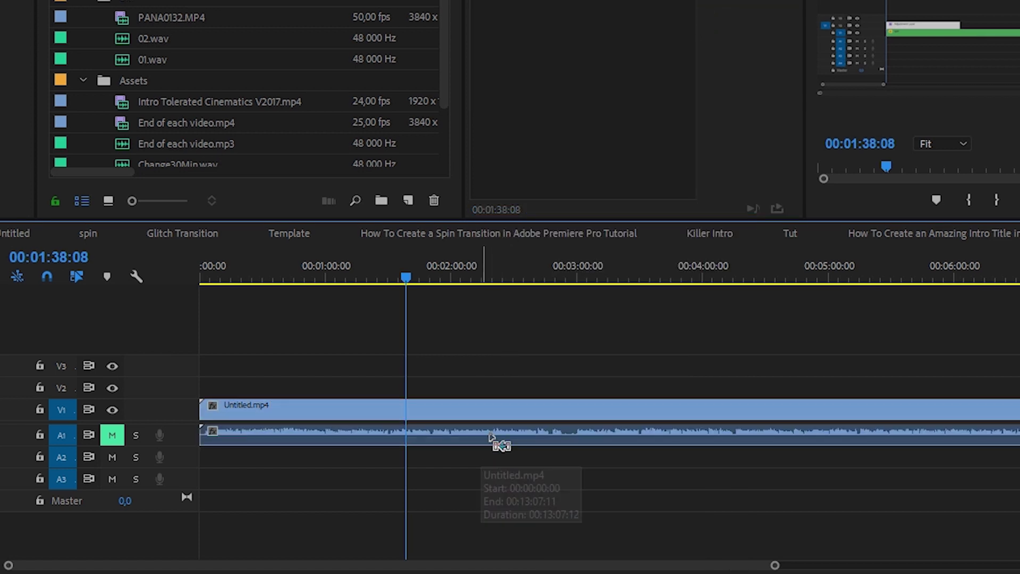
# Link the video and audio parts back into one clip
pyautogui.moveTo(506, 390); pyautogui.dragTo(493, 436)
pyautogui.rightClick(493, 436)
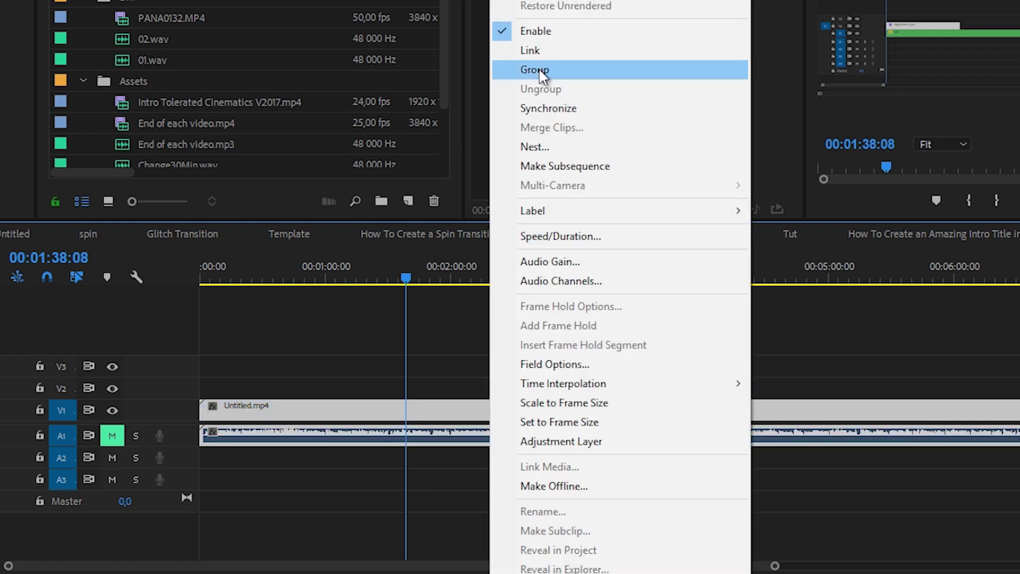
pyautogui.click(547, 60)
# Delete only the V1 video portion of Untitled.mp4, keeping its A1 audio after restoring it
pyautogui.click(526, 351)
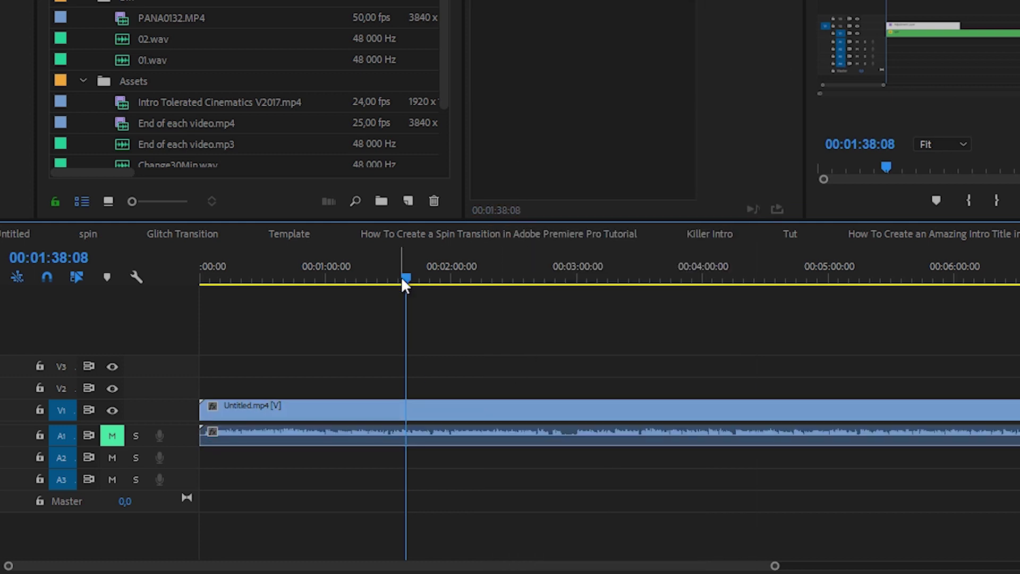
pyautogui.click(424, 445)
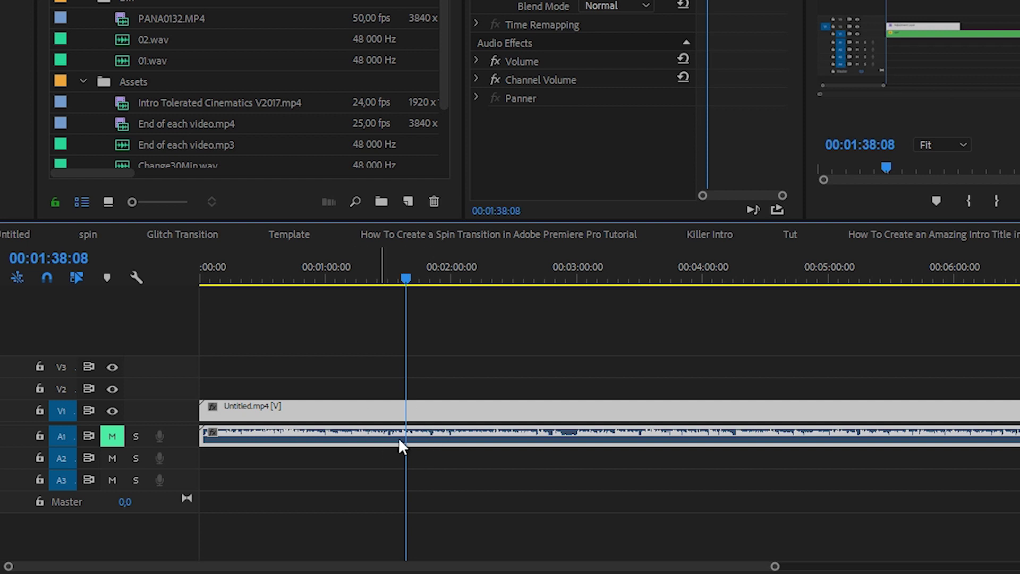
pyautogui.click(363, 375)
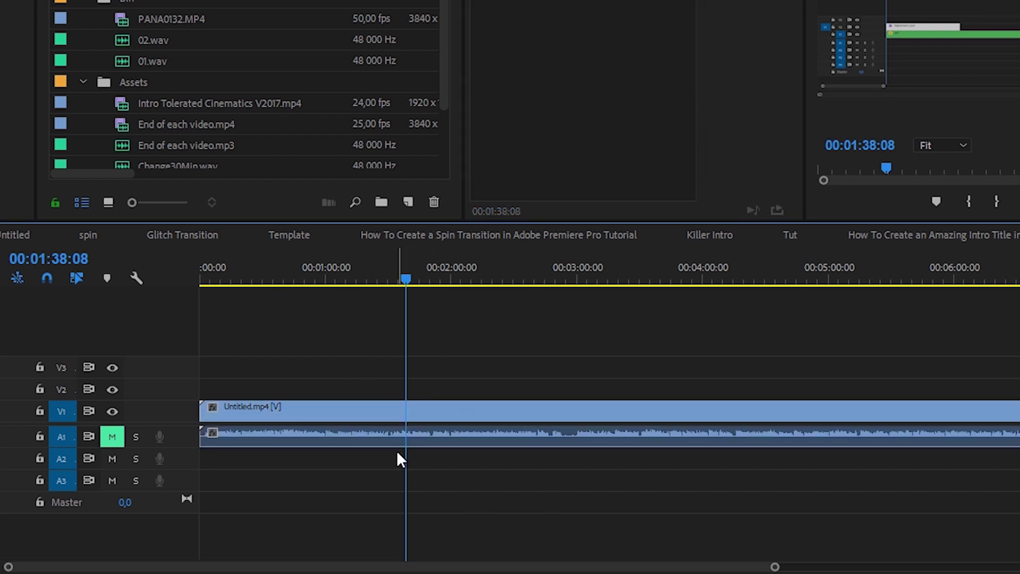
pyautogui.keyDown('alt'); pyautogui.click(410, 440); pyautogui.keyUp('alt')
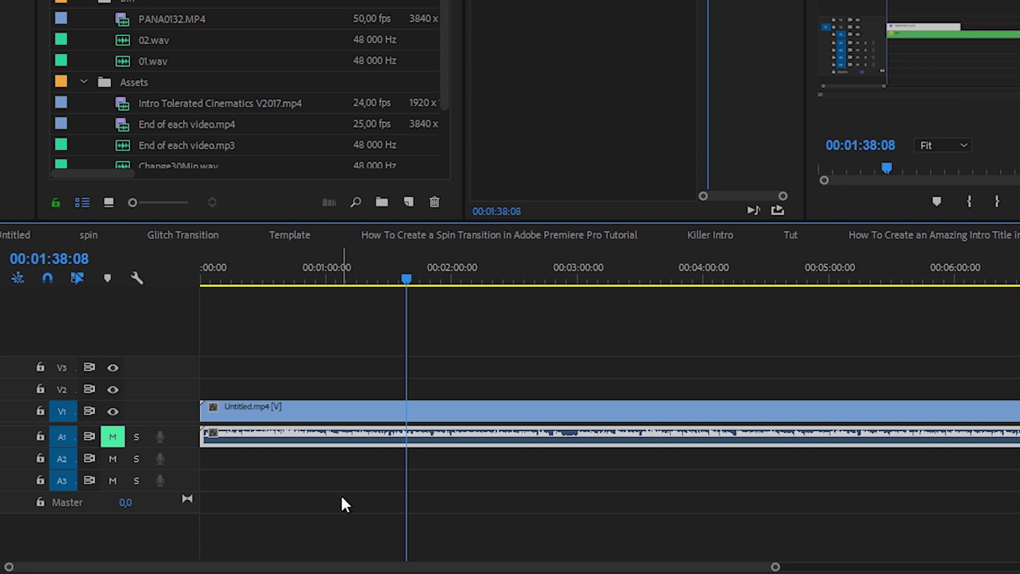
pyautogui.press('Delete')
pyautogui.hotkey('ctrl', 'z')
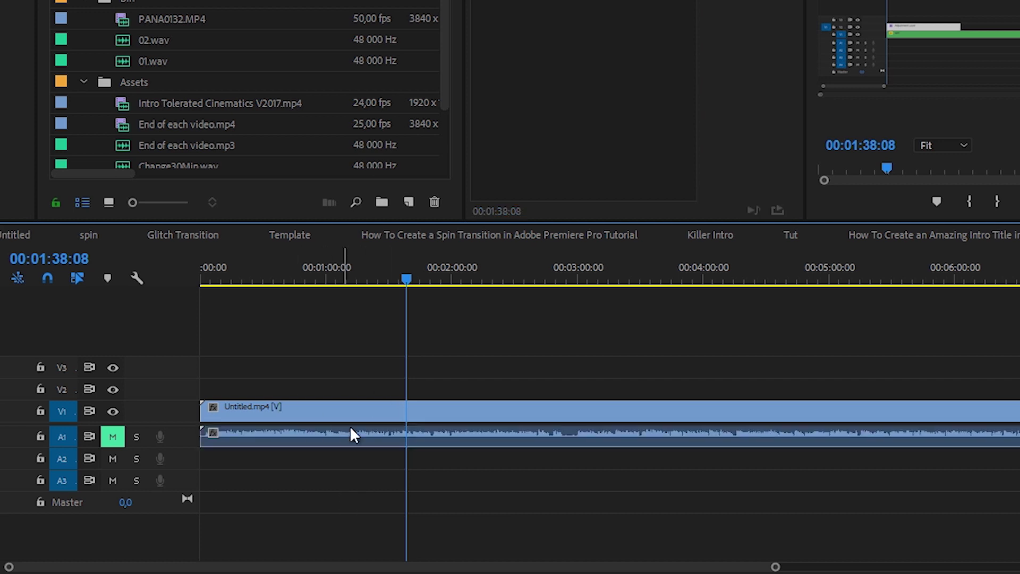
pyautogui.keyDown('alt'); pyautogui.click(353, 418); pyautogui.keyUp('alt')
pyautogui.press('Delete')
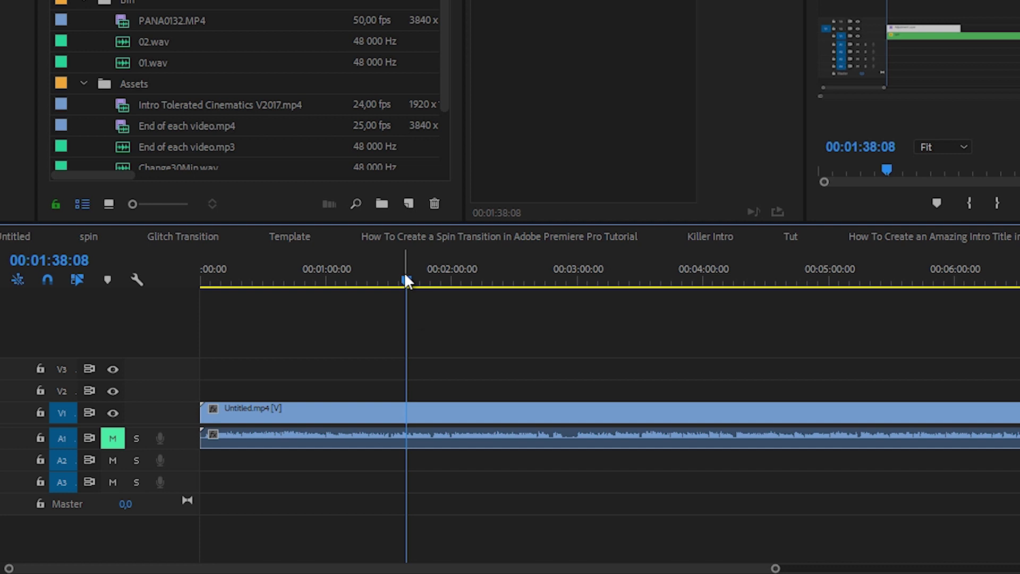
# Zoom in and cut the clip near 00:01:40 and 00:01:47, deleting the piece between
pyautogui.press('=')
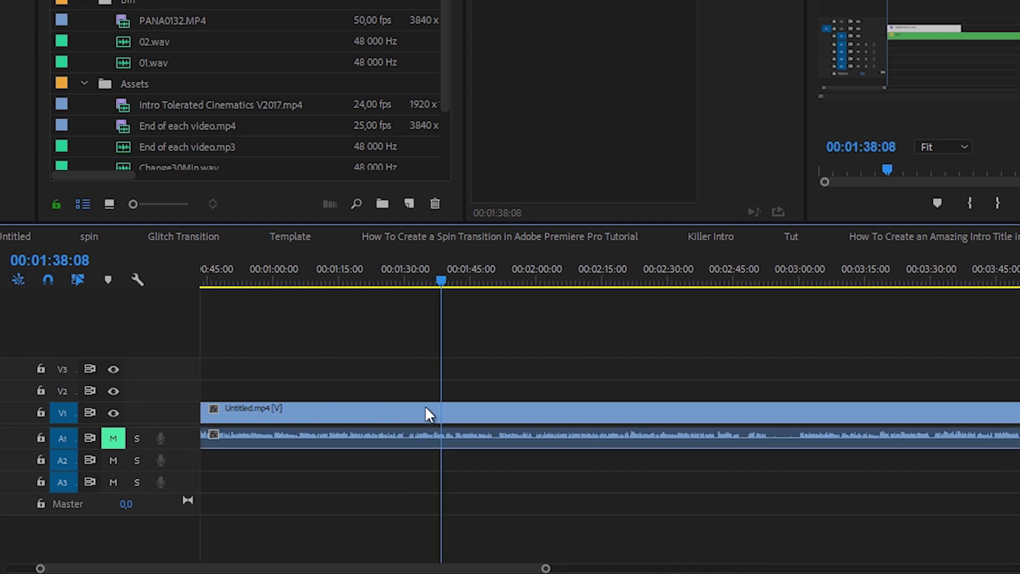
pyautogui.click(428, 413)
pyautogui.press('space')
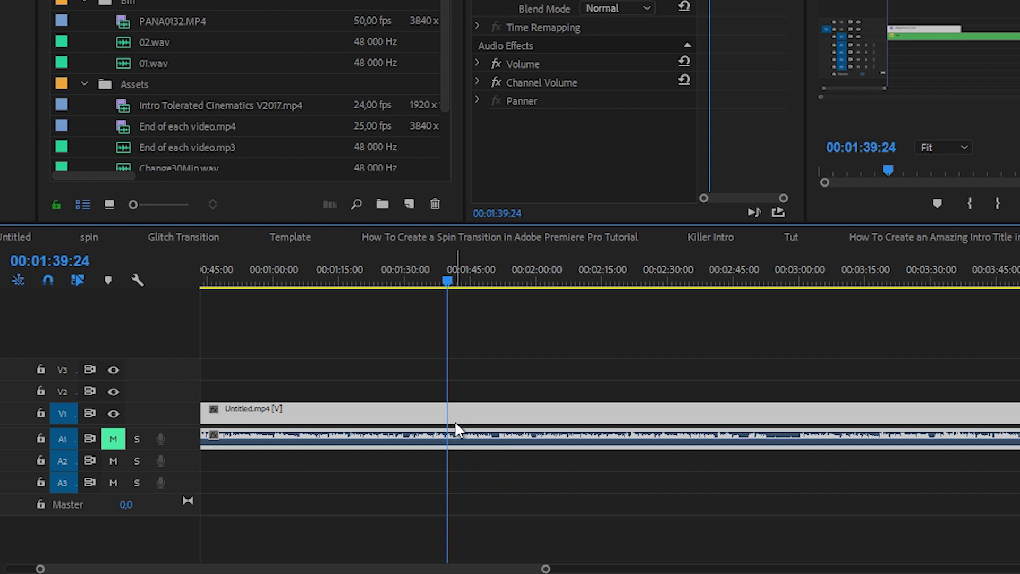
pyautogui.click(456, 412)
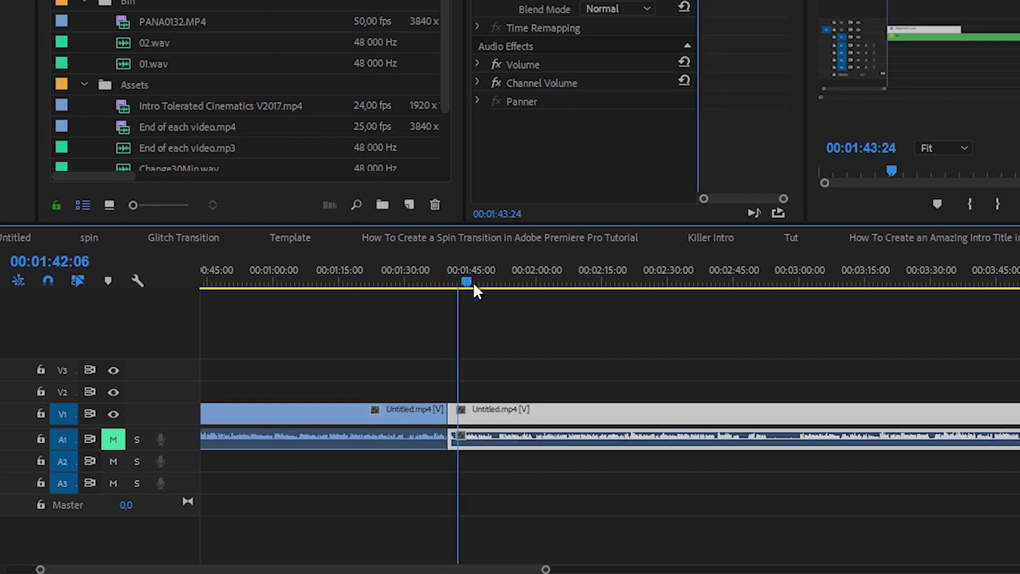
pyautogui.click(480, 415)
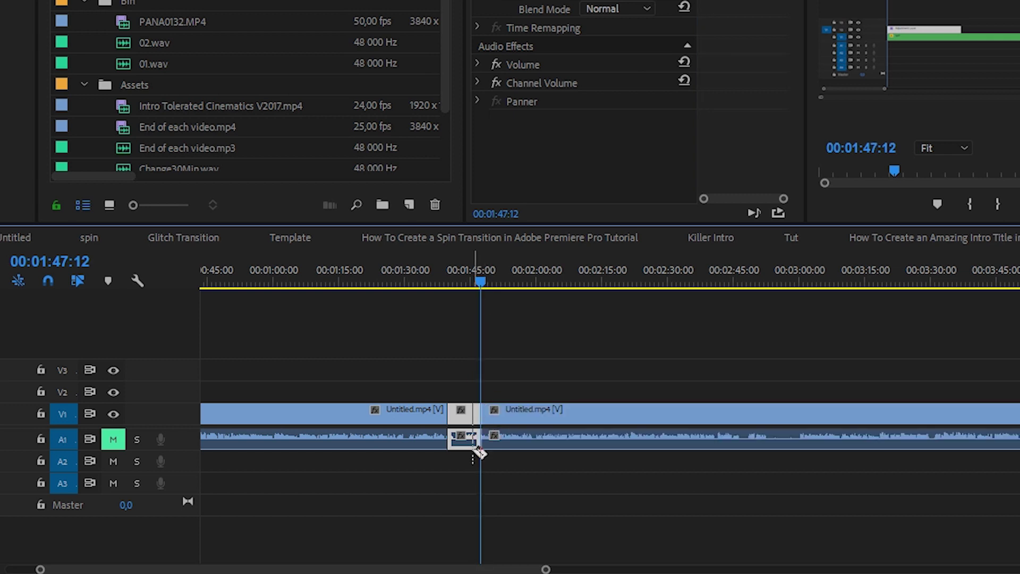
pyautogui.press('Delete')
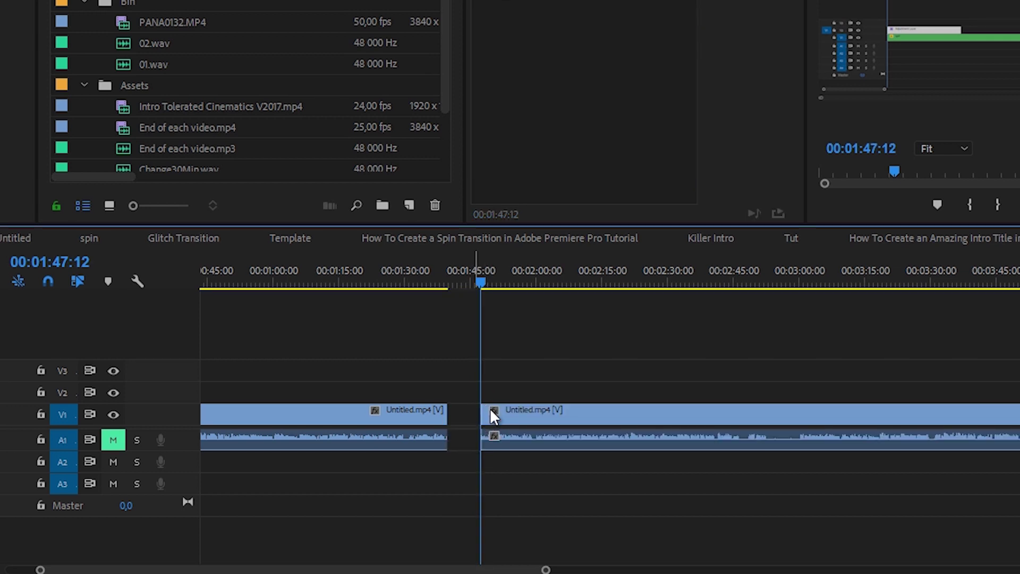
pyautogui.moveTo(550, 415); pyautogui.dragTo(518, 428)
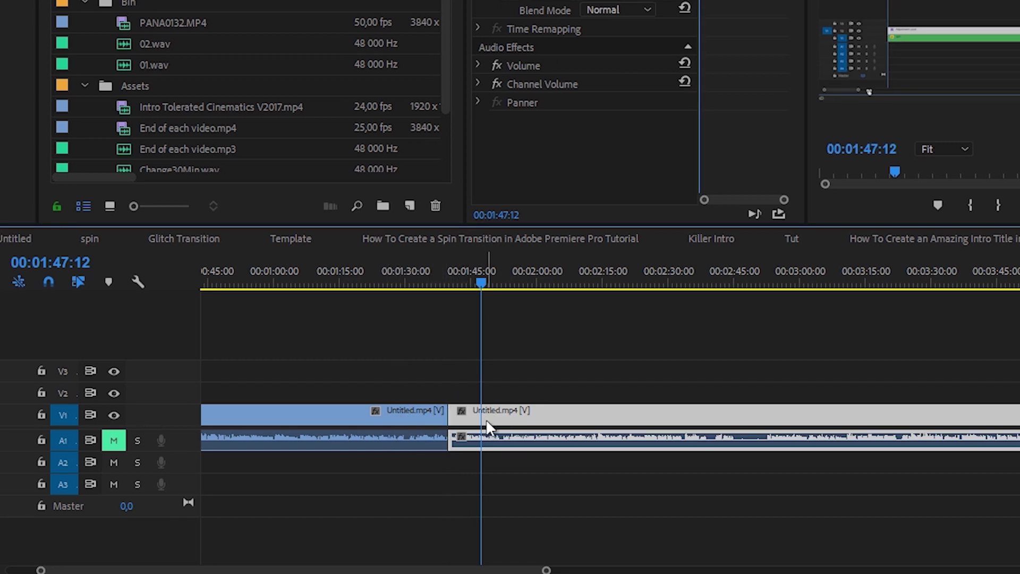
pyautogui.hotkey('ctrl', 'k')
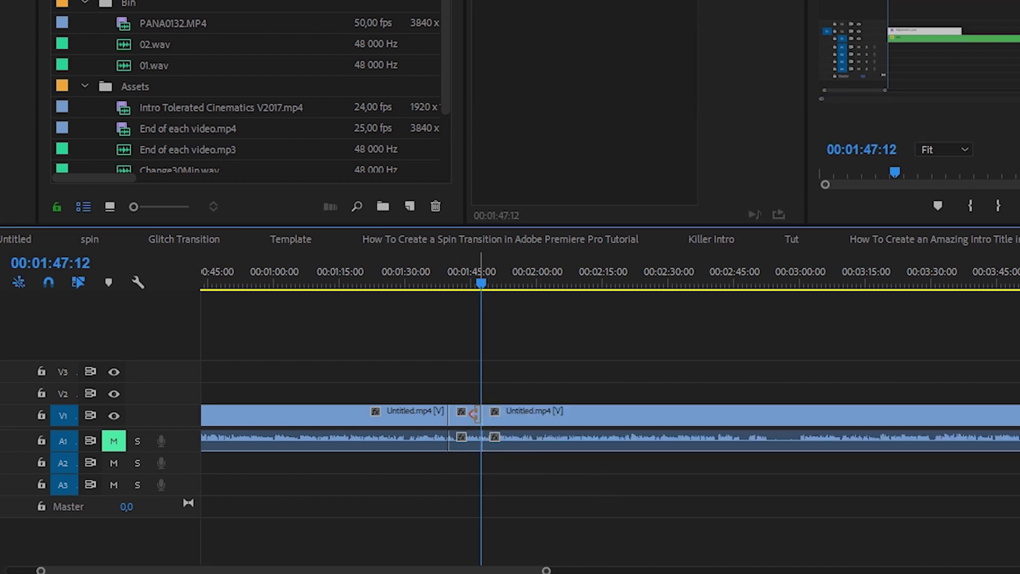
# Ripple-delete the short piece near 00:01:40 with Shift+Delete, then undo it
pyautogui.click(463, 420)
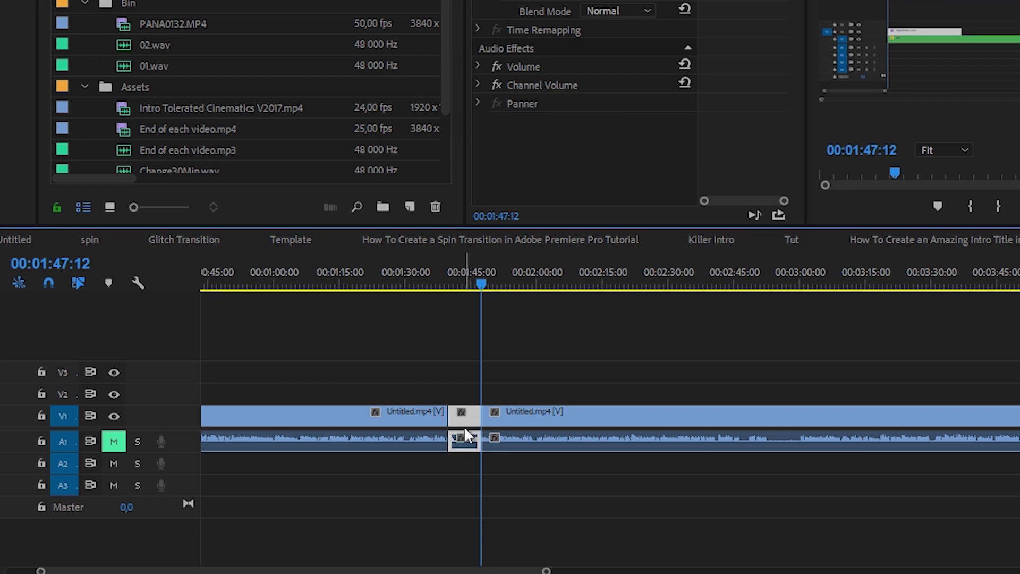
pyautogui.hotkey('shift', 'Delete')
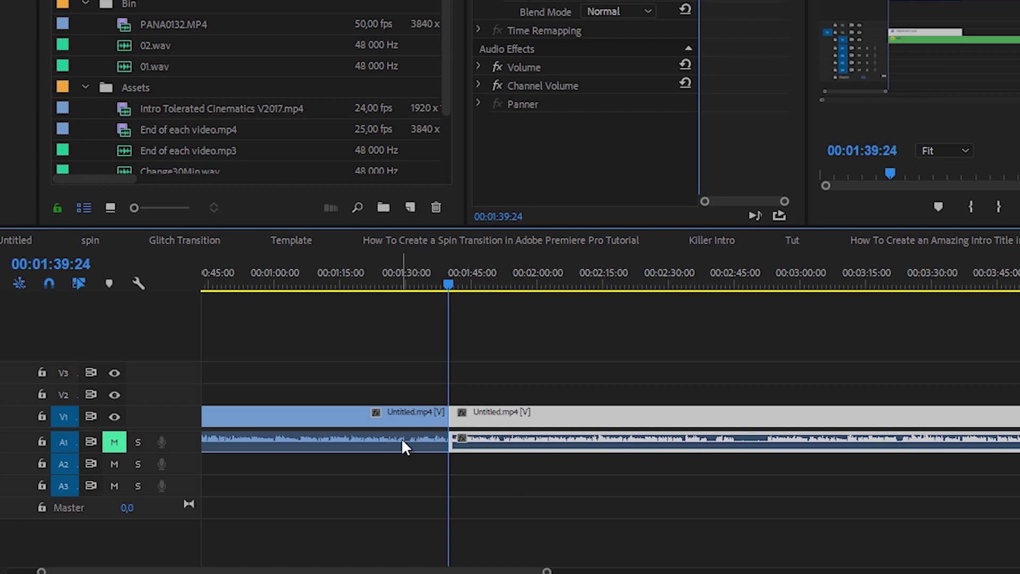
pyautogui.hotkey('ctrl', 'z')
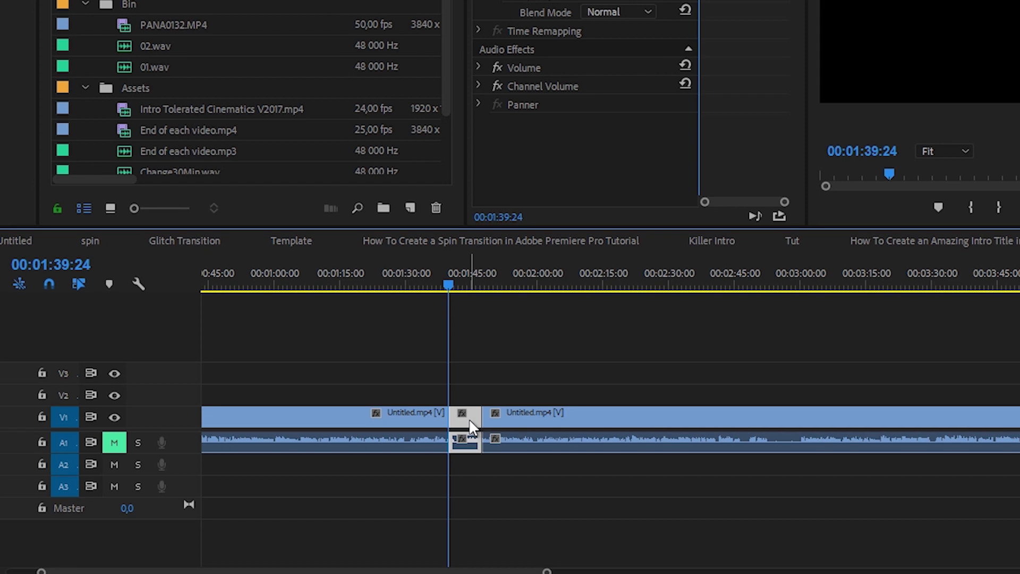
# Delete the short piece, then delete the leftover gap so the clips join
pyautogui.press('Delete')
pyautogui.moveTo(532, 428); pyautogui.dragTo(471, 455)
pyautogui.click(475, 457)
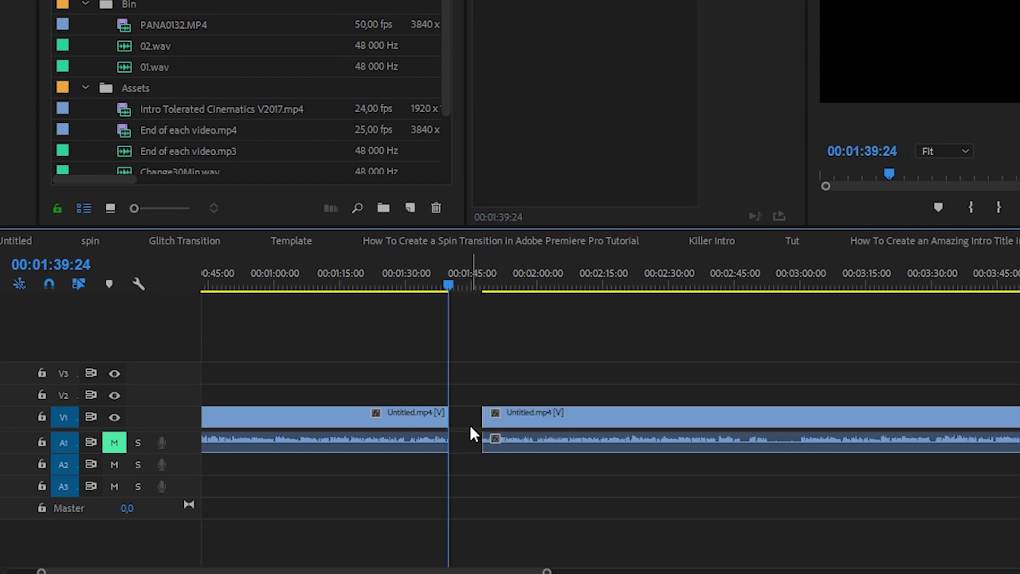
pyautogui.click(467, 424)
pyautogui.press('Delete')
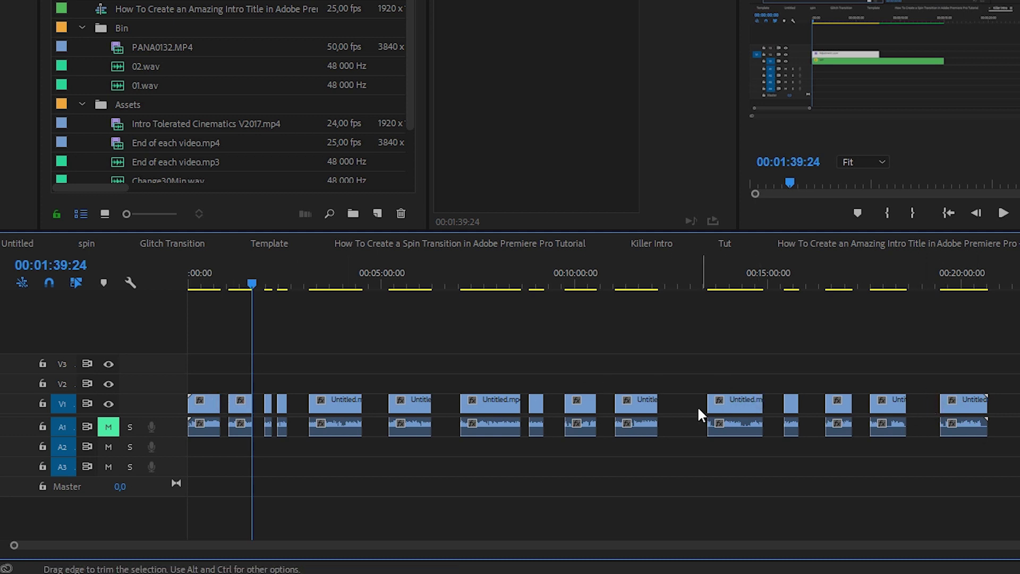
# Delete two gaps between clips individually, undoing the second removal
pyautogui.click(679, 409)
pyautogui.press('Delete')
pyautogui.click(724, 406)
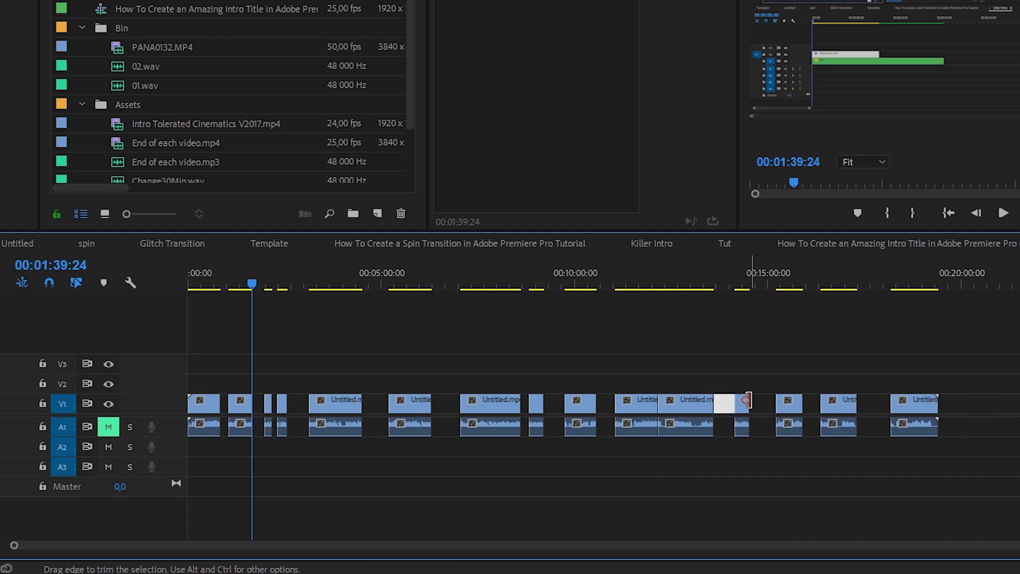
pyautogui.press('Delete')
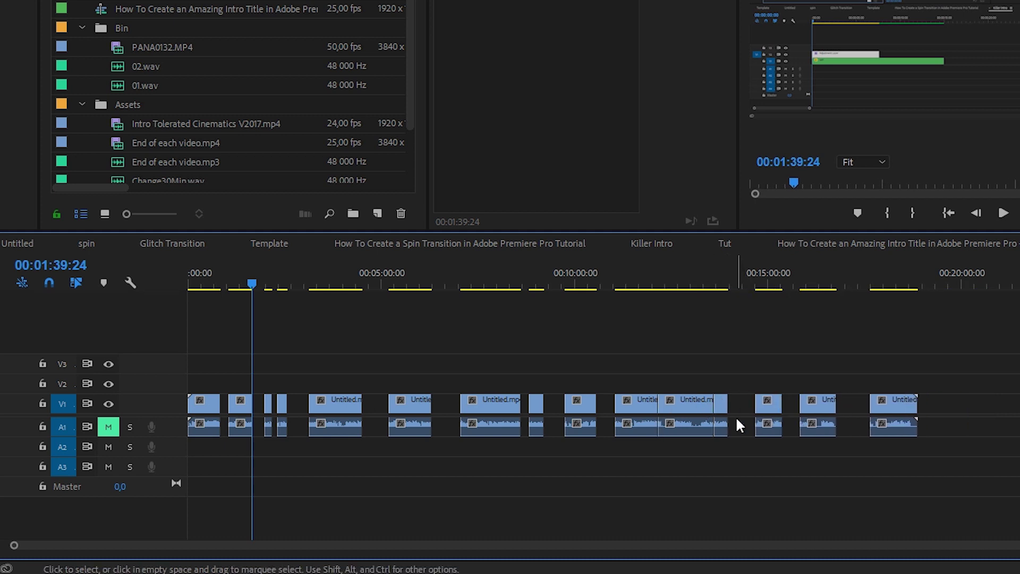
pyautogui.hotkey('ctrl', 'z')
pyautogui.hotkey('ctrl', 'z')
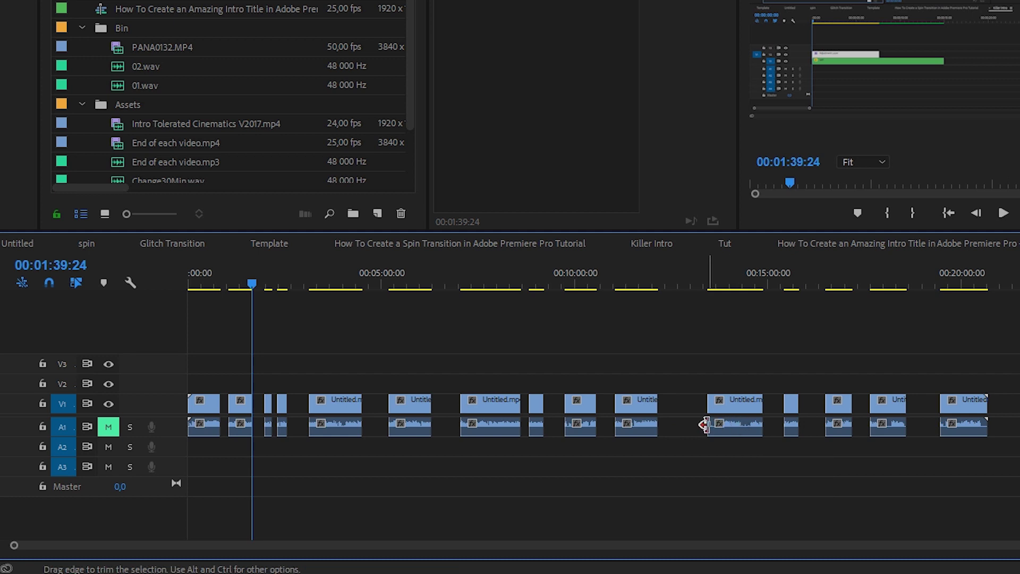
# Select all clips on V1/A1 and apply Sequence > Close Gap, giving a 00:12:59:24 sequence
pyautogui.moveTo(1018, 364); pyautogui.dragTo(211, 432)
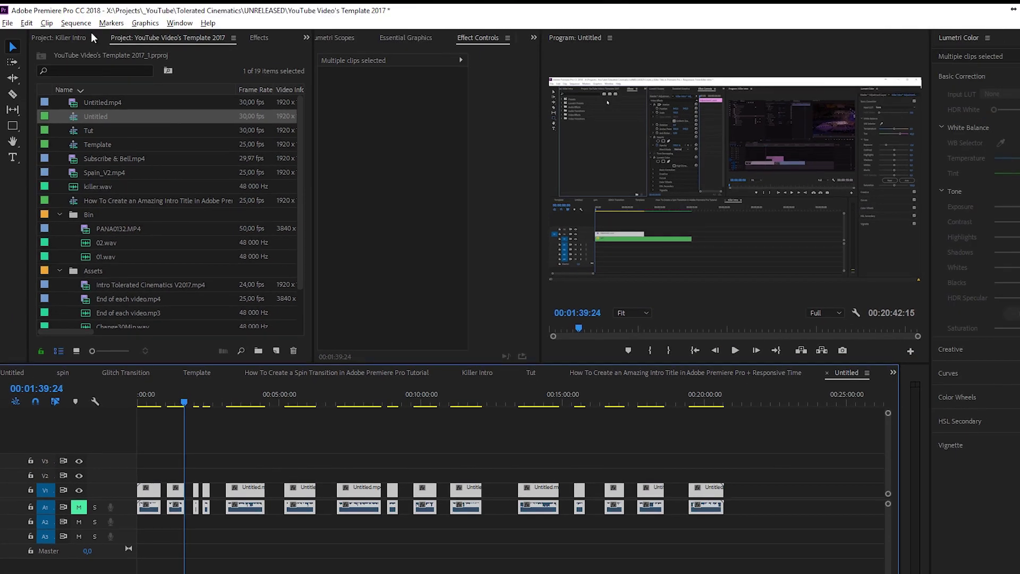
pyautogui.click(77, 23)
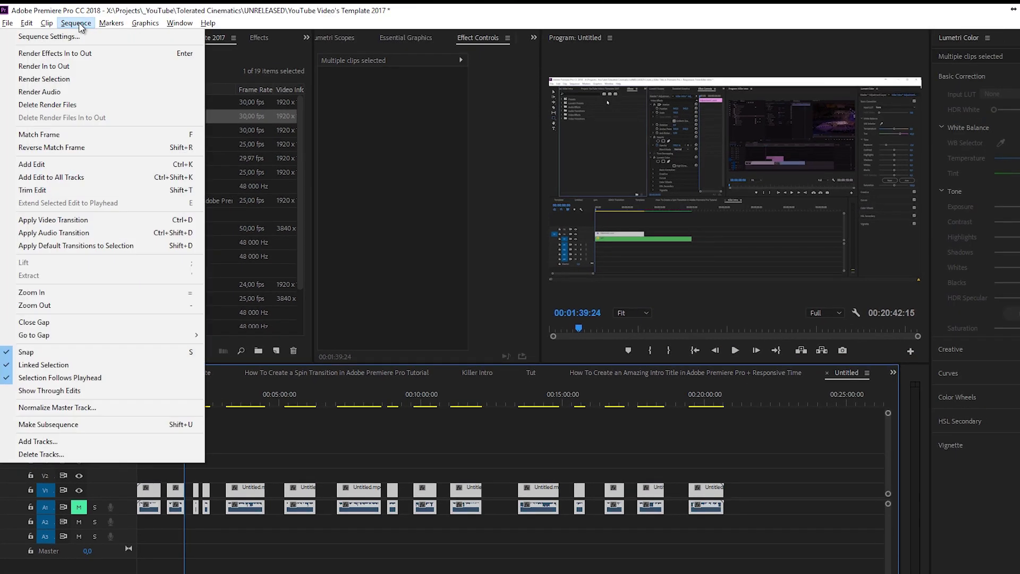
pyautogui.click(43, 322)
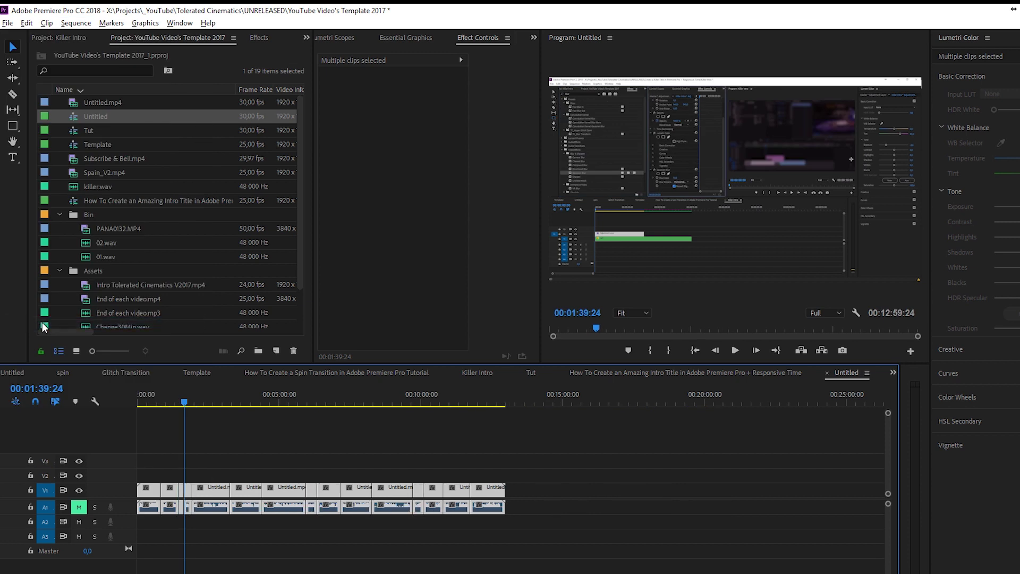